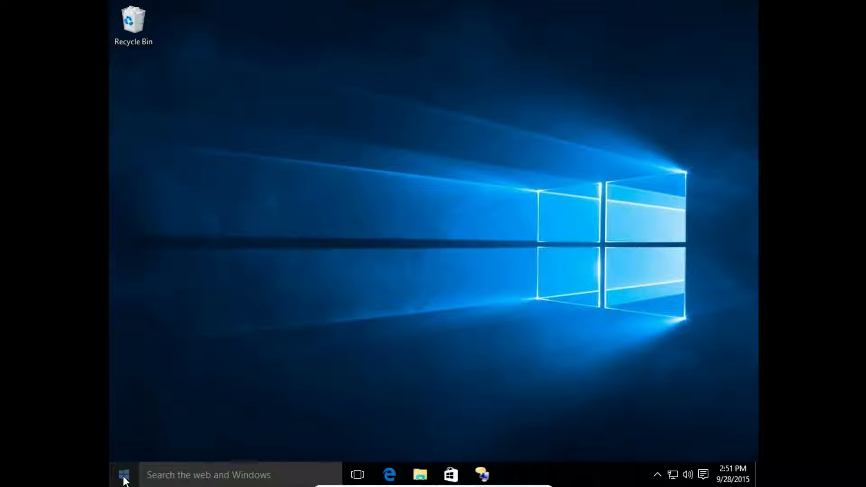
Step: Open Disk Management and enlarge its window to show Disc E, Work, Music and the CD-ROM
right_click(124, 479)
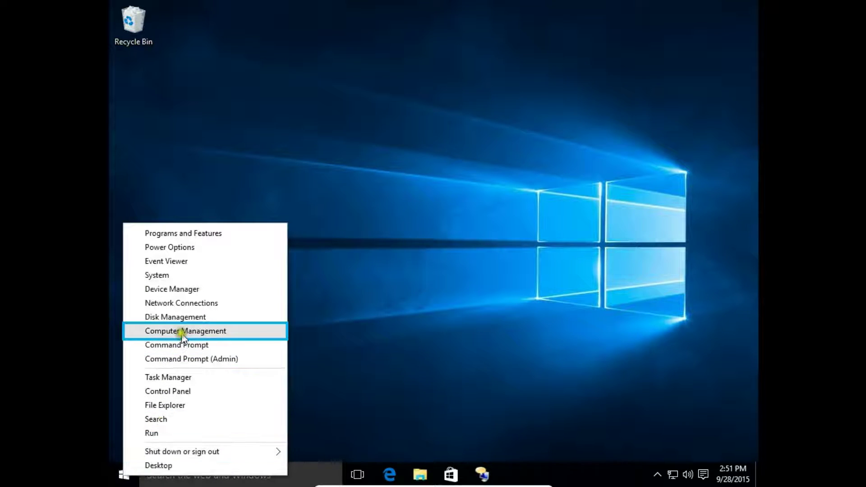
left_click(182, 317)
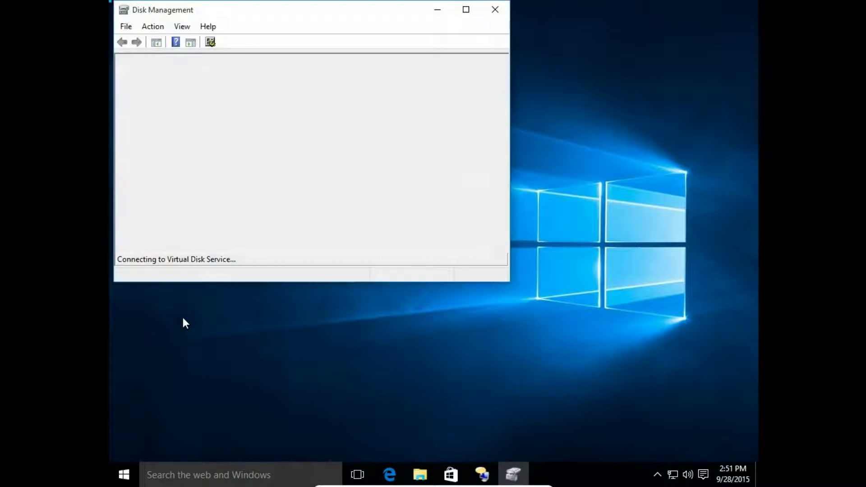
left_click_drag(510, 217, 732, 247)
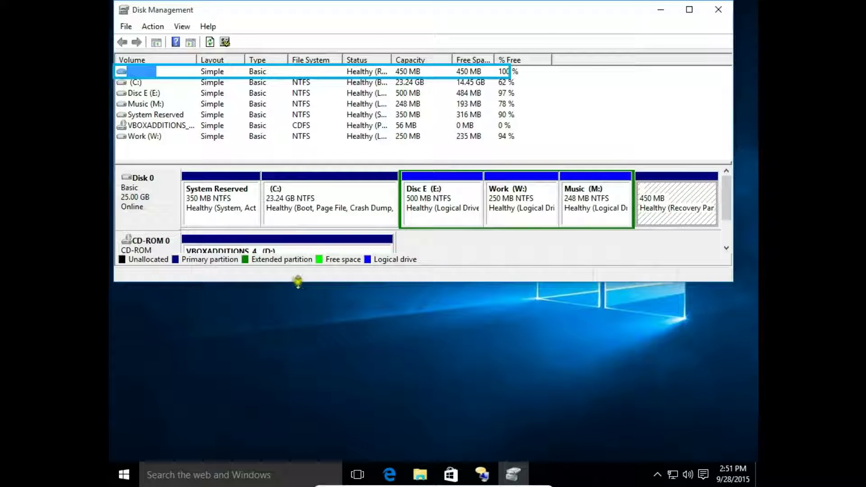
left_click_drag(300, 280, 280, 354)
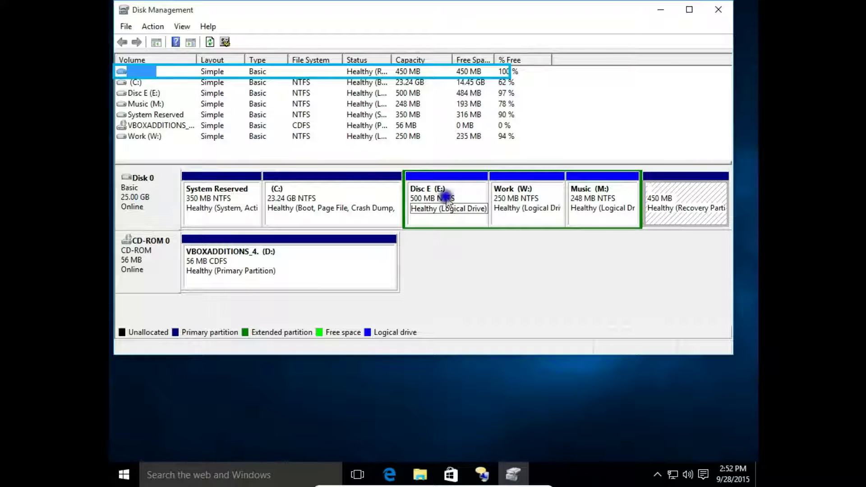
right_click(446, 197)
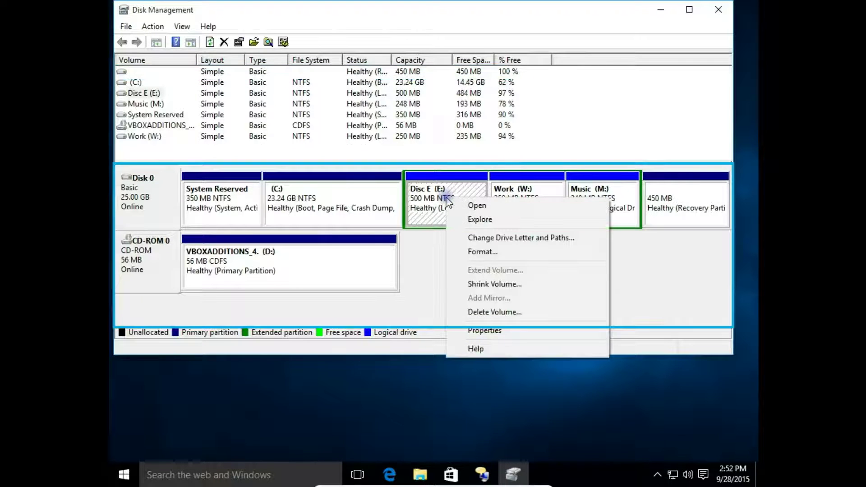
Step: Shrink Disc E by 100 MB, leaving it at 400 MB
left_click(493, 284)
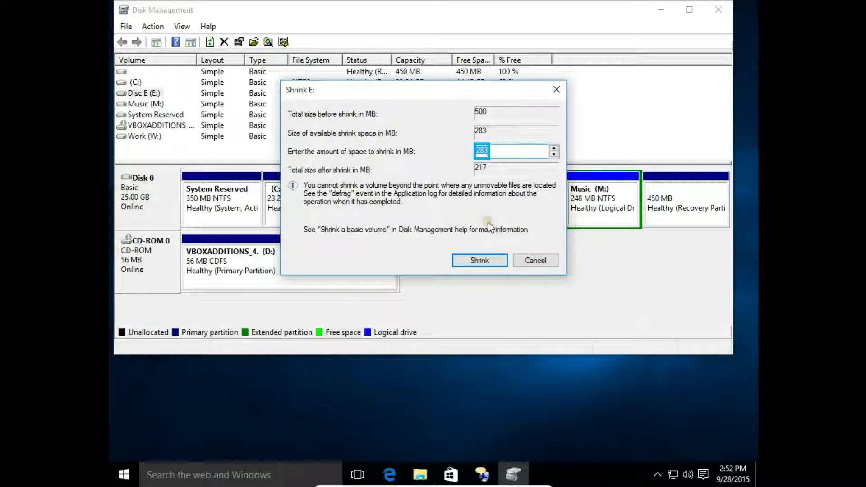
type("100")
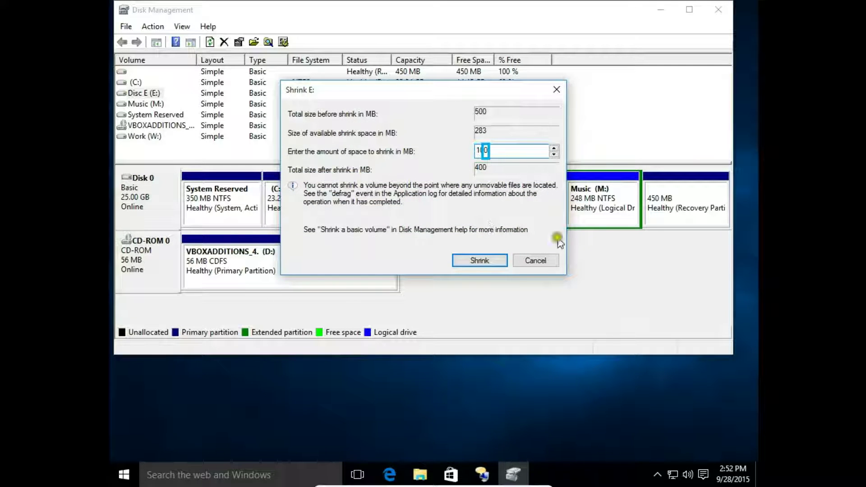
left_click(483, 261)
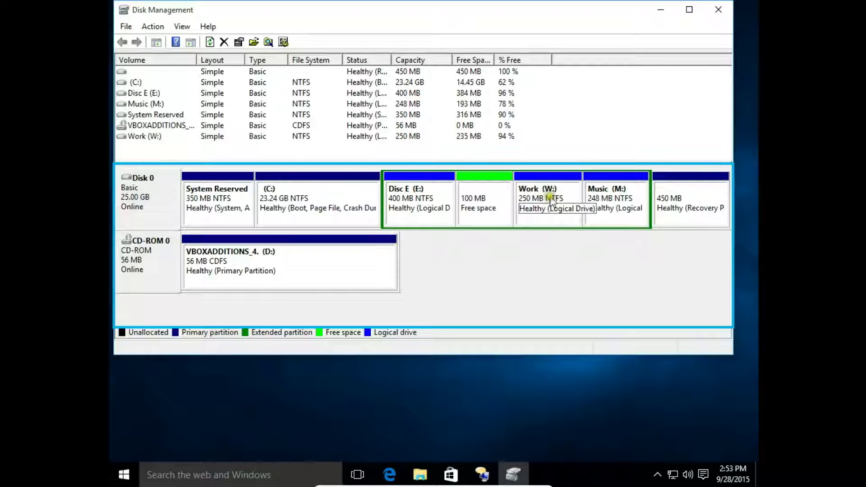
right_click(550, 198)
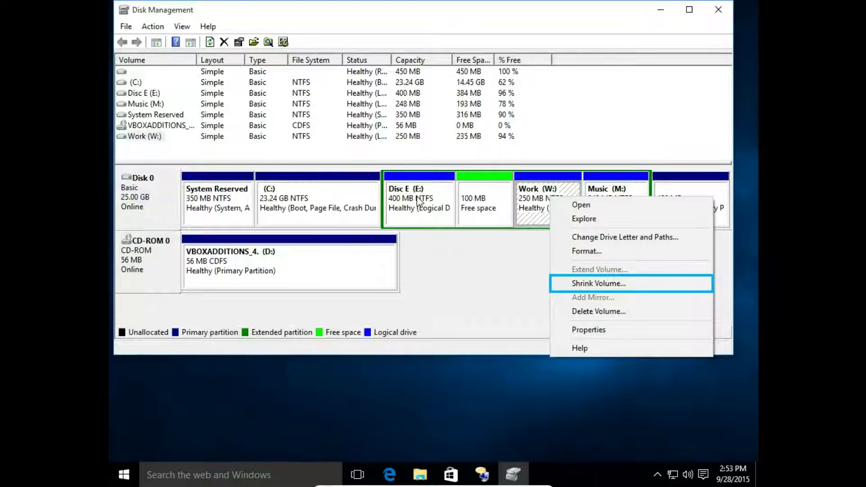
right_click(419, 201)
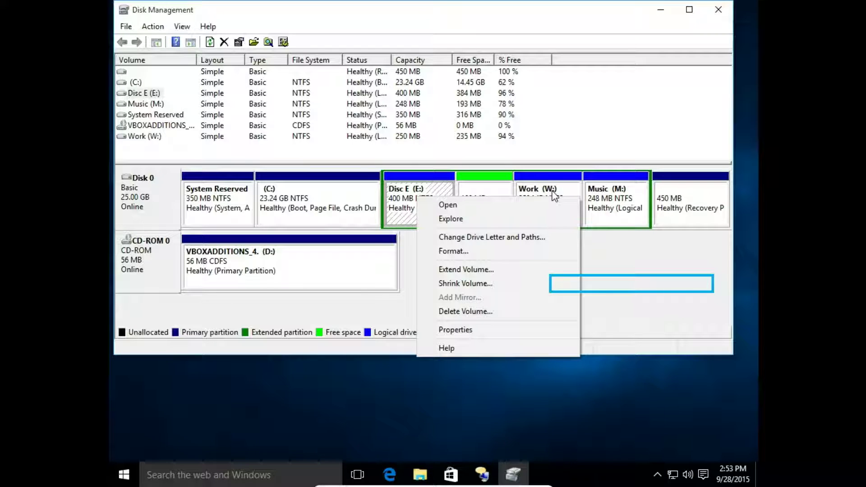
left_click(481, 360)
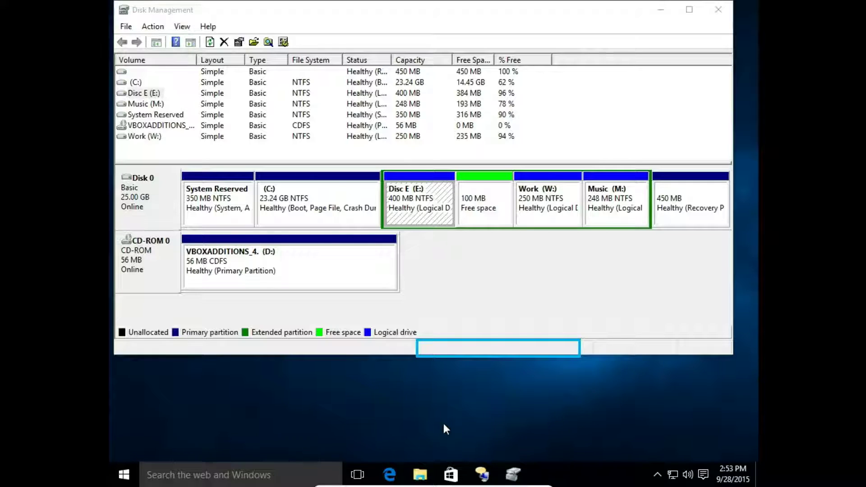
Step: Search 'partition wizard' in Edge and open the MiniTool Partition Wizard website
left_click(389, 474)
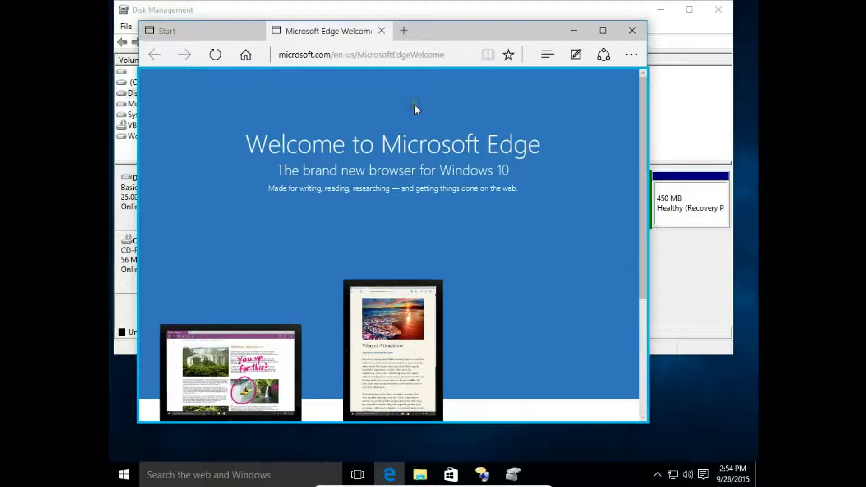
left_click(306, 54)
type("pa")
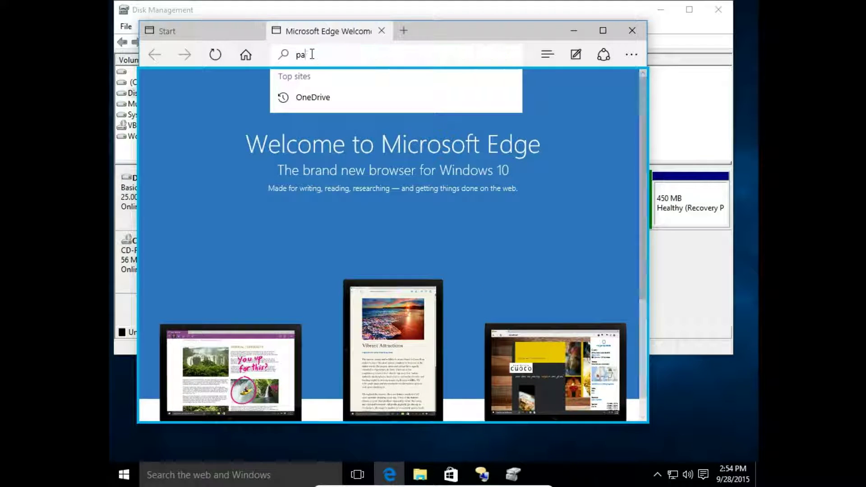
type("rtitio")
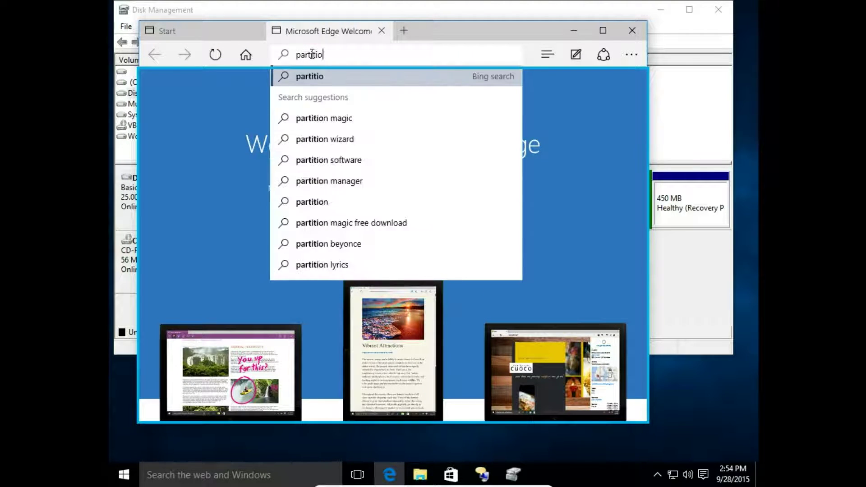
type("n wizard")
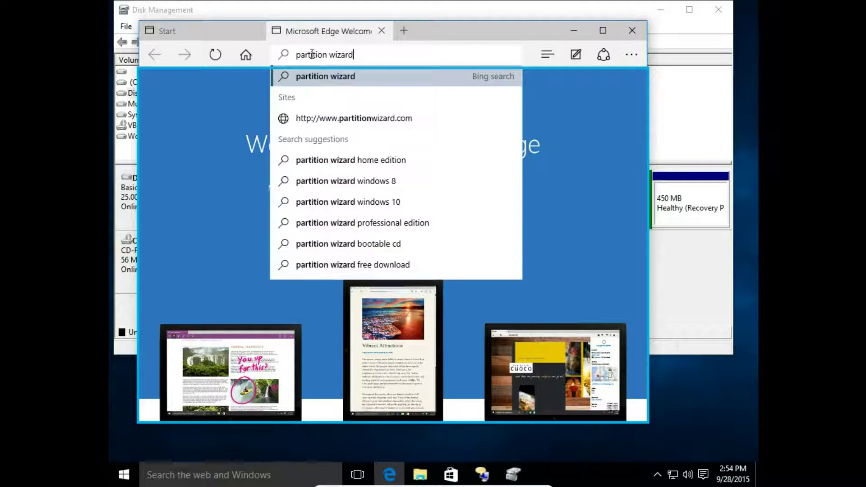
key("Return")
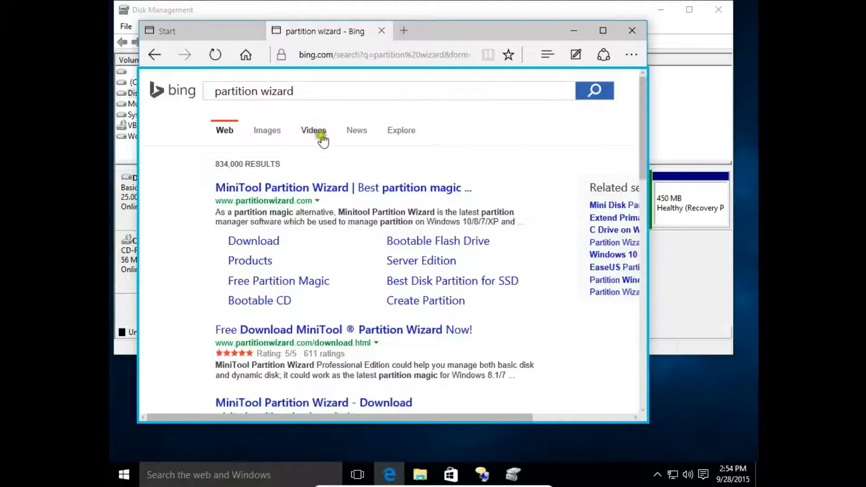
left_click(284, 188)
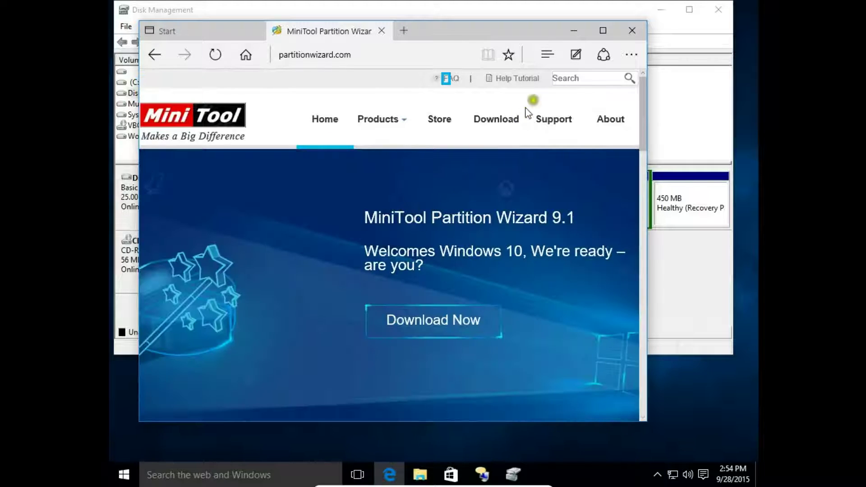
Step: Maximize Edge and download the Free Edition installer from CNET's Download.com page
left_click(602, 30)
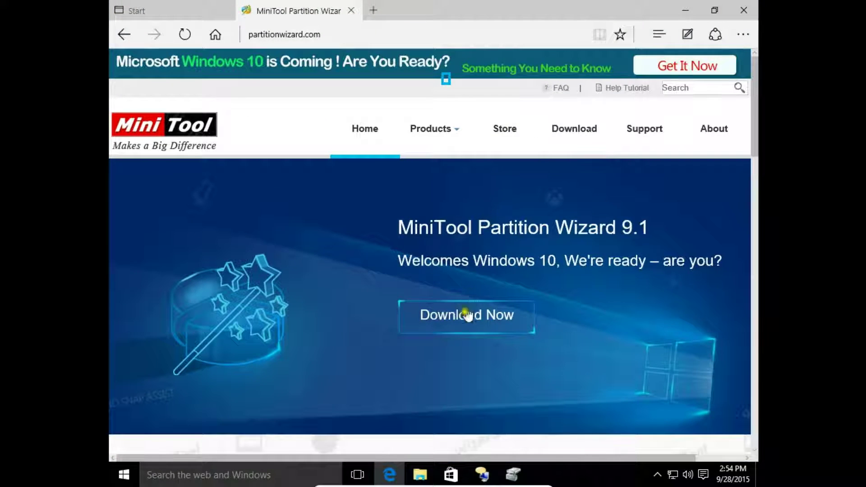
left_click(455, 321)
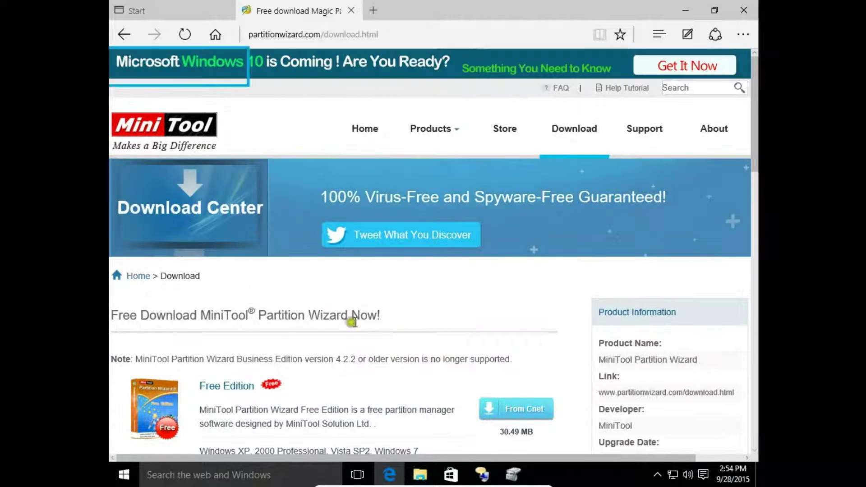
scroll(276, 341, "down", 5)
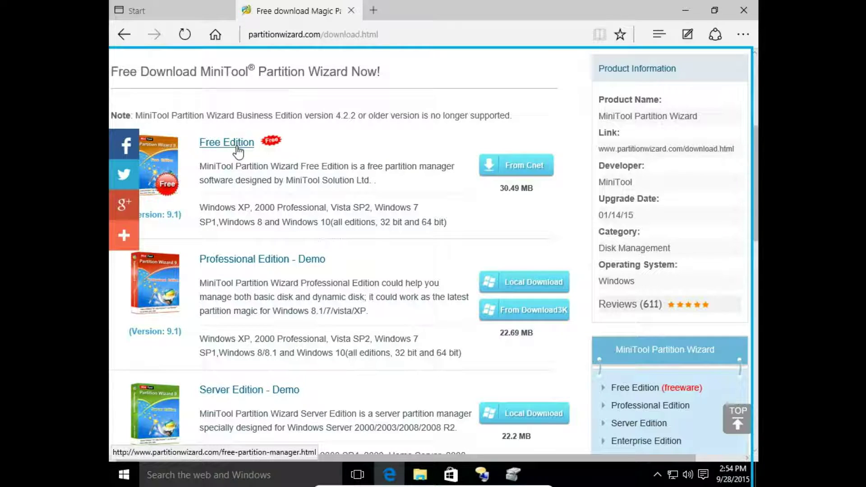
left_click(495, 173)
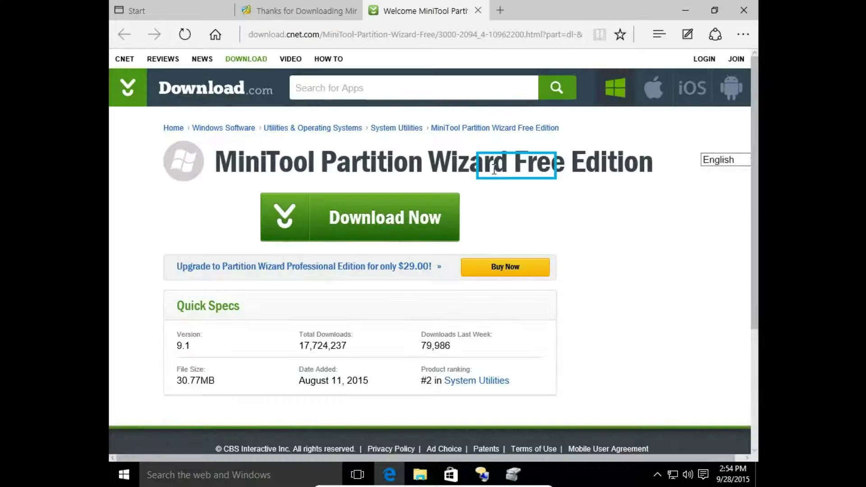
left_click(347, 219)
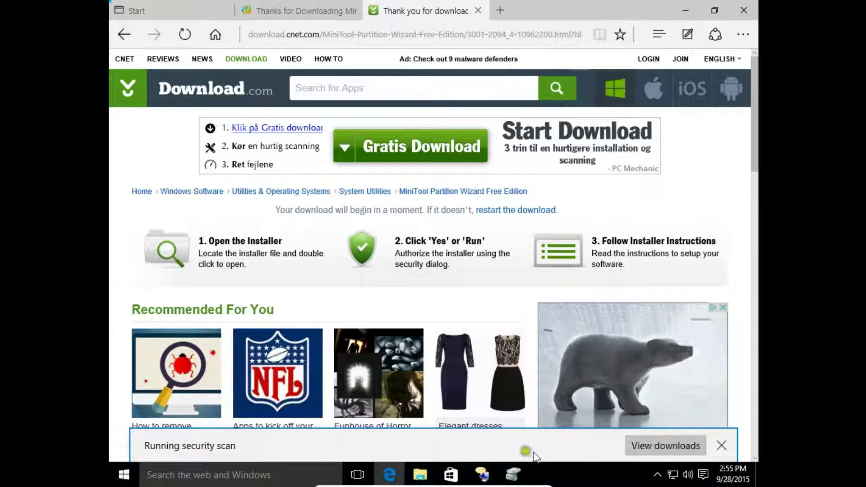
Step: Run pwfree91.exe from Edge's downloads list and allow it to make changes
left_click(635, 446)
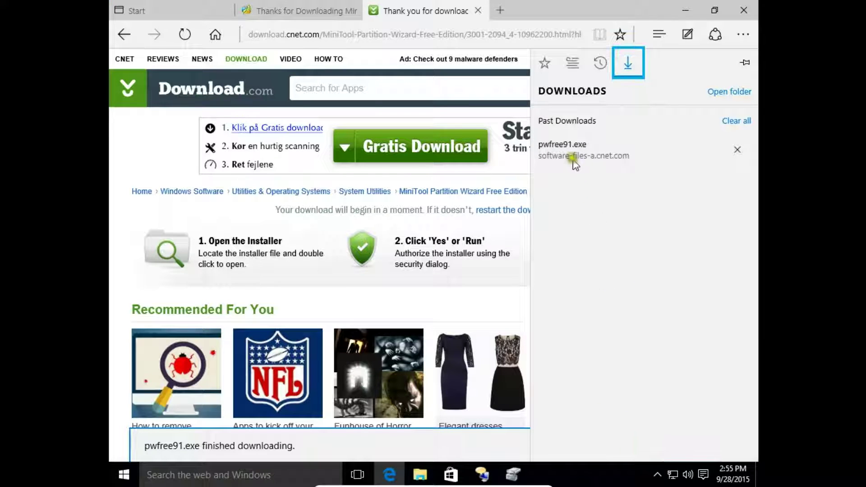
left_click(570, 147)
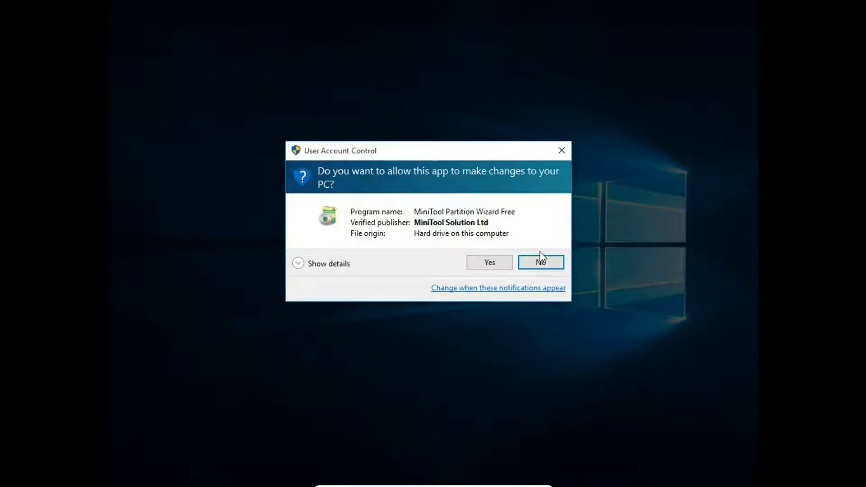
left_click(485, 263)
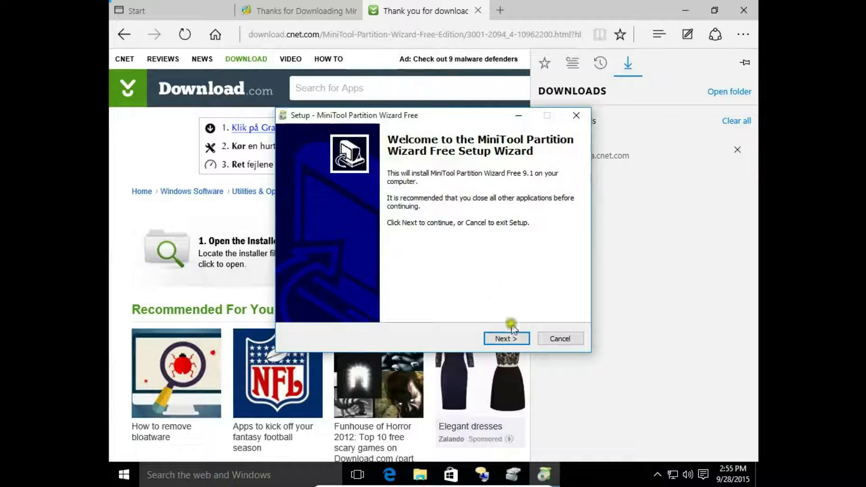
Step: Install Partition Wizard Free 9.1 with default folders and desktop shortcut, leaving launch-after-setup checked
left_click(507, 338)
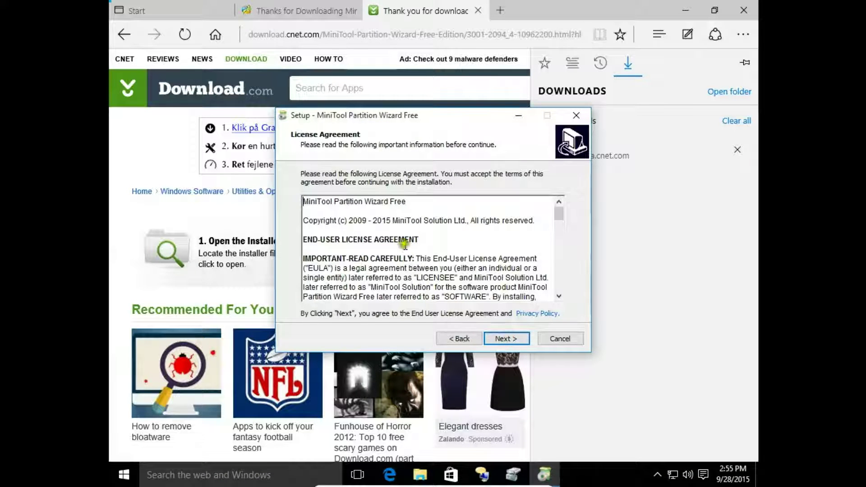
left_click(500, 340)
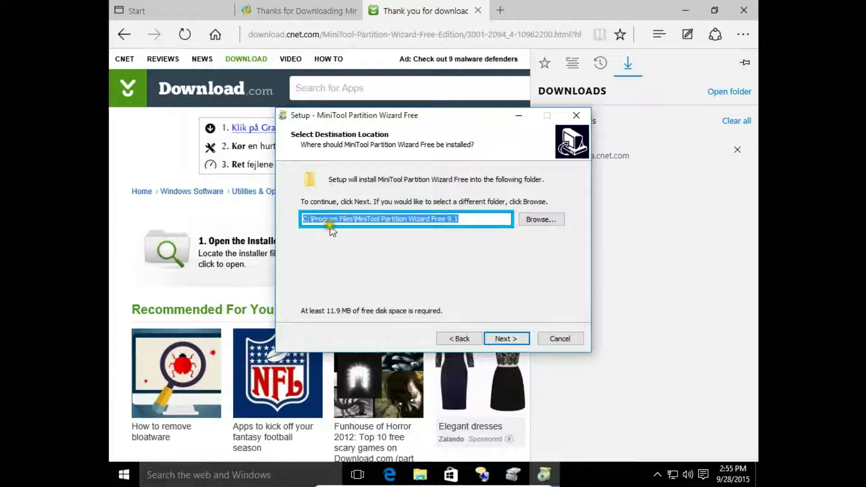
left_click(308, 219)
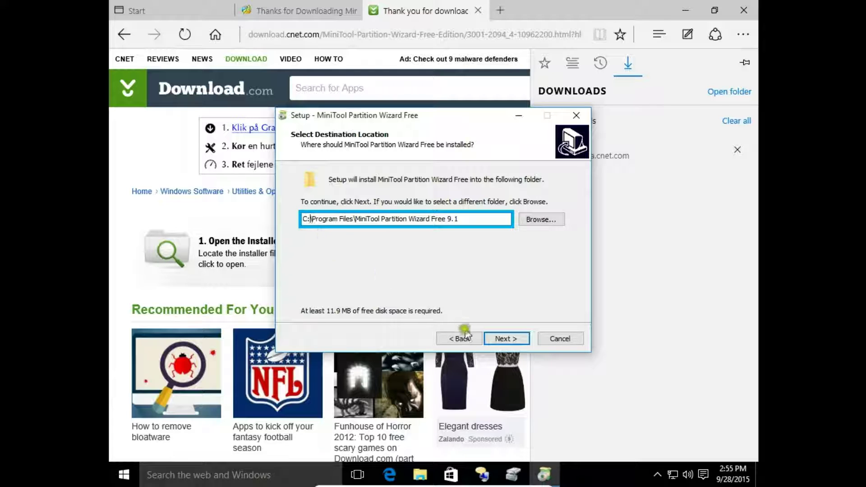
left_click(503, 341)
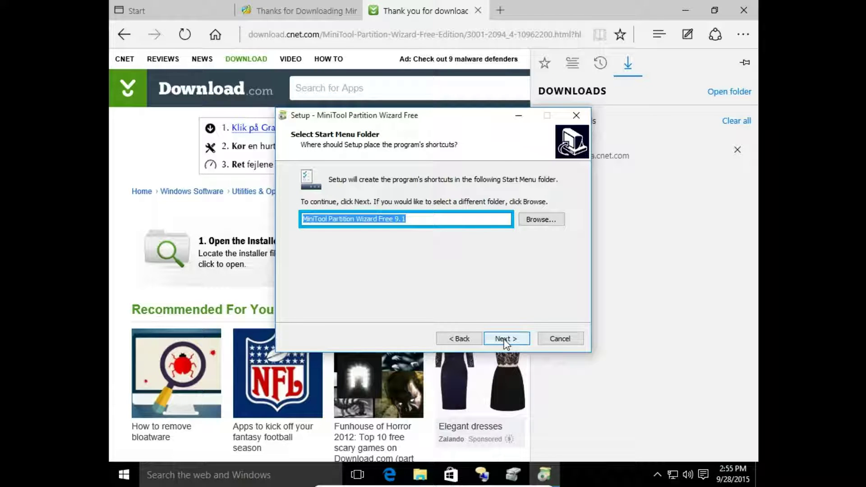
left_click(504, 339)
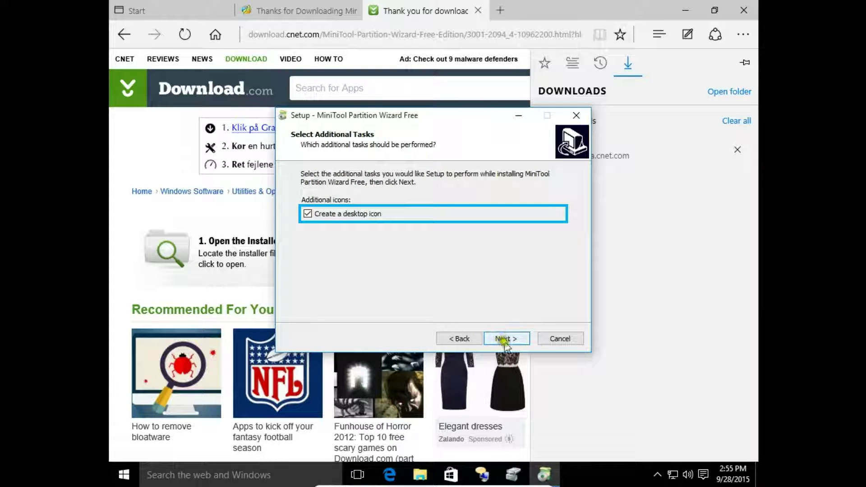
left_click(504, 339)
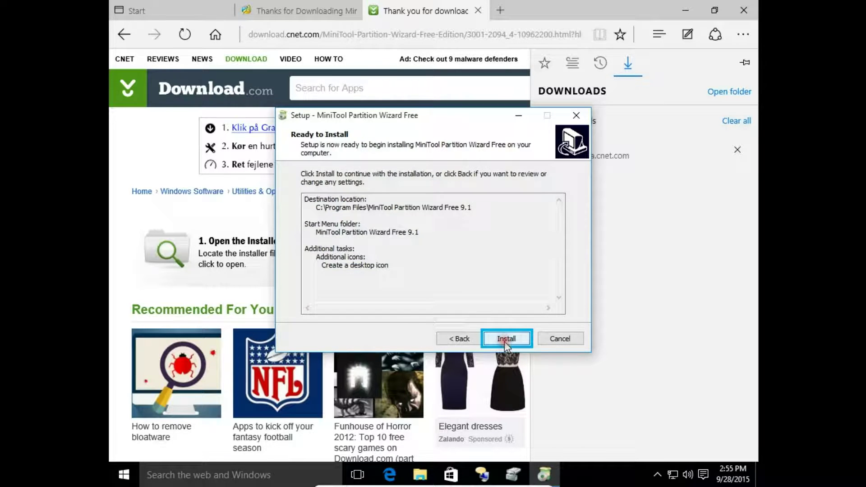
left_click(504, 340)
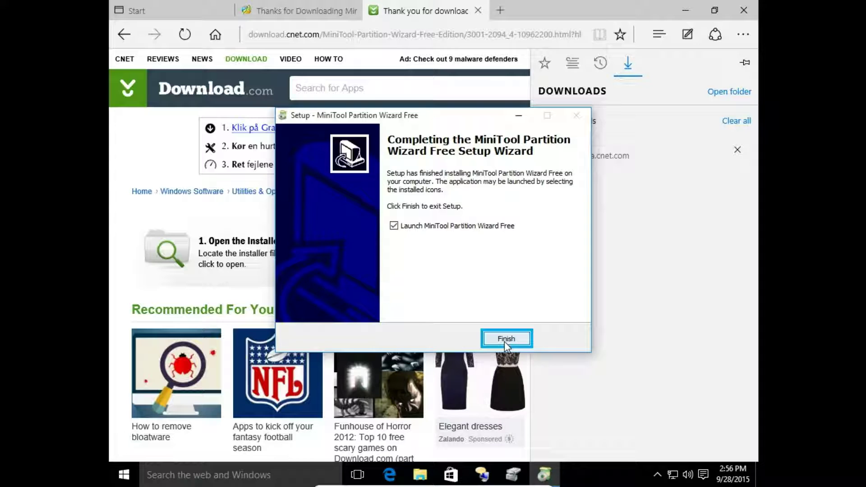
key("Tab")
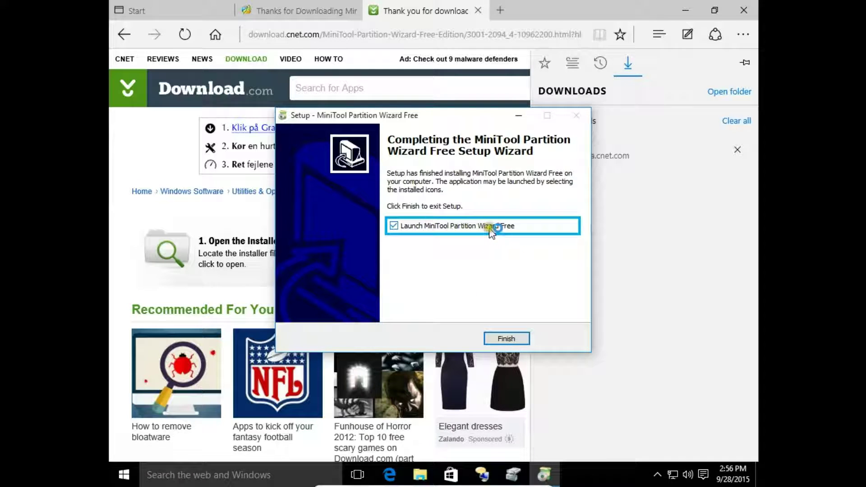
left_click(506, 339)
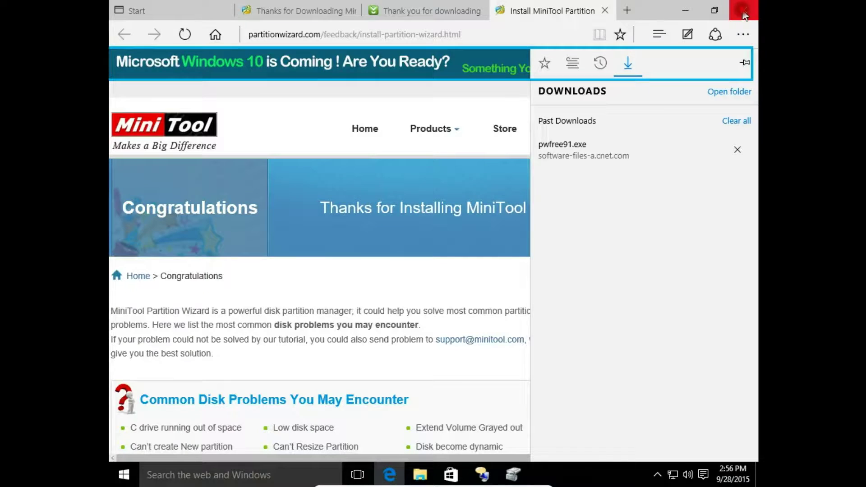
Step: Close Edge, shrink Disk Management, and launch MiniTool Partition Wizard from its launcher
key("alt+F4")
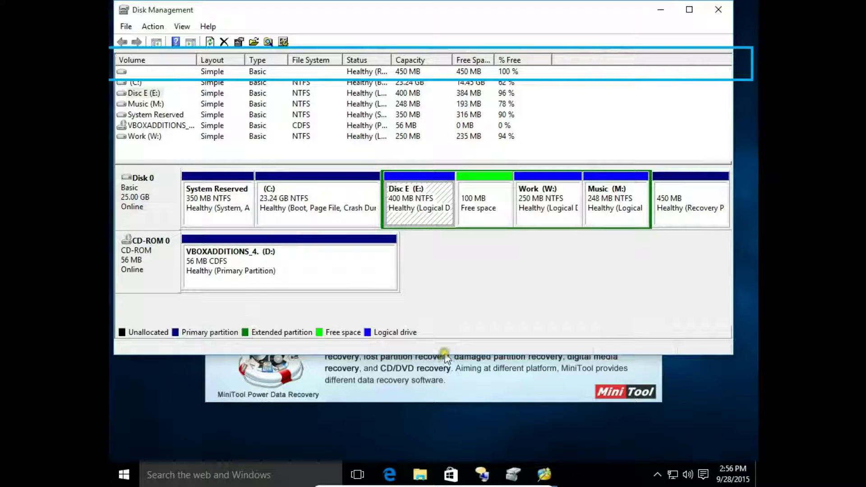
left_click_drag(440, 356, 467, 221)
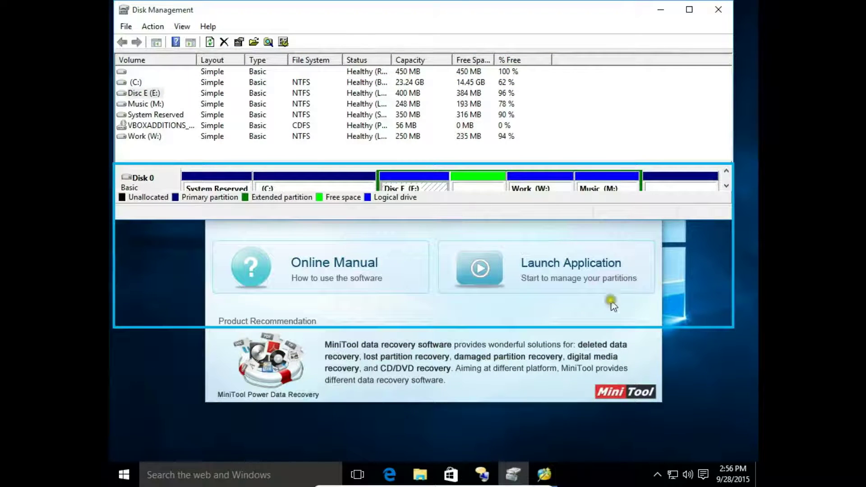
left_click(637, 343)
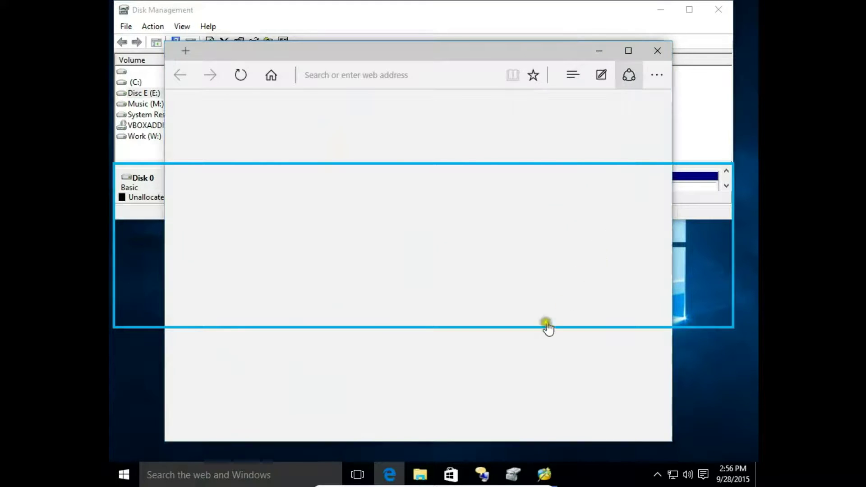
left_click_drag(489, 61, 460, 135)
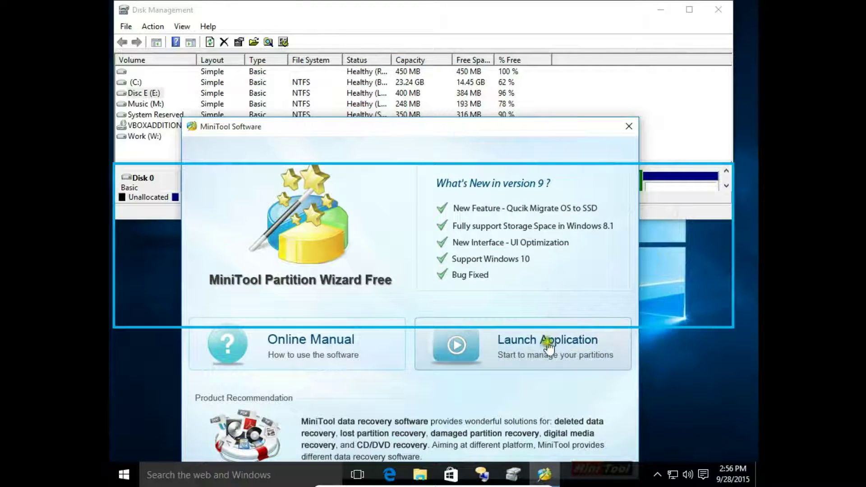
left_click(521, 346)
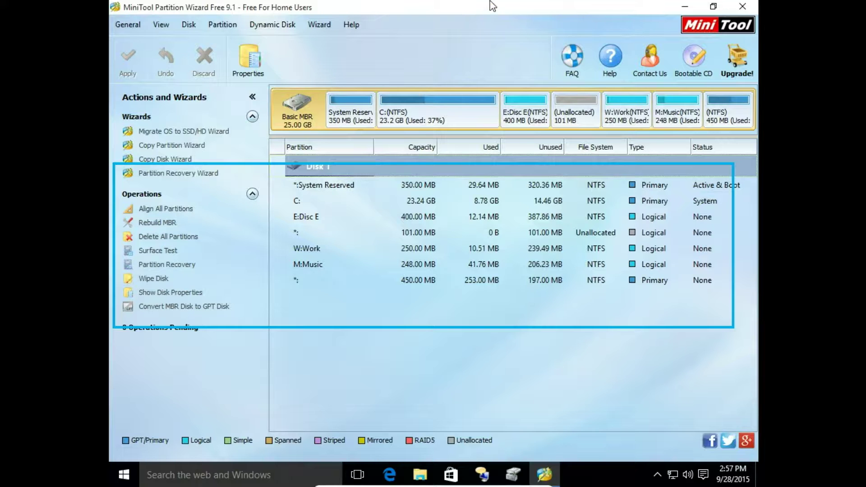
Step: Restore and widen the Partition Wizard window to reveal the Type and Status columns
left_click(712, 6)
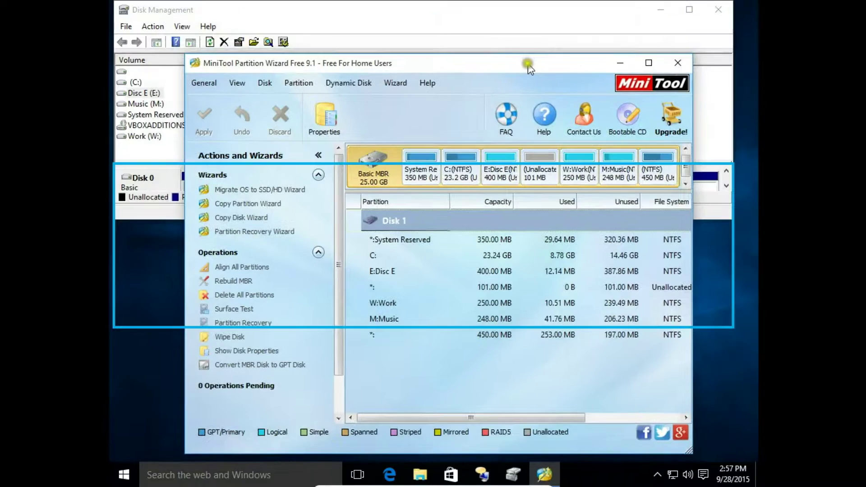
left_click_drag(502, 60, 433, 200)
left_click(640, 281)
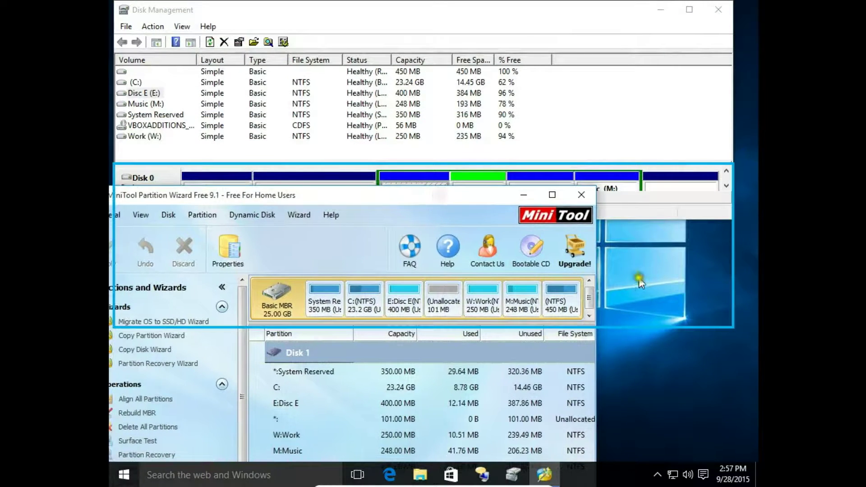
left_click_drag(595, 278, 731, 278)
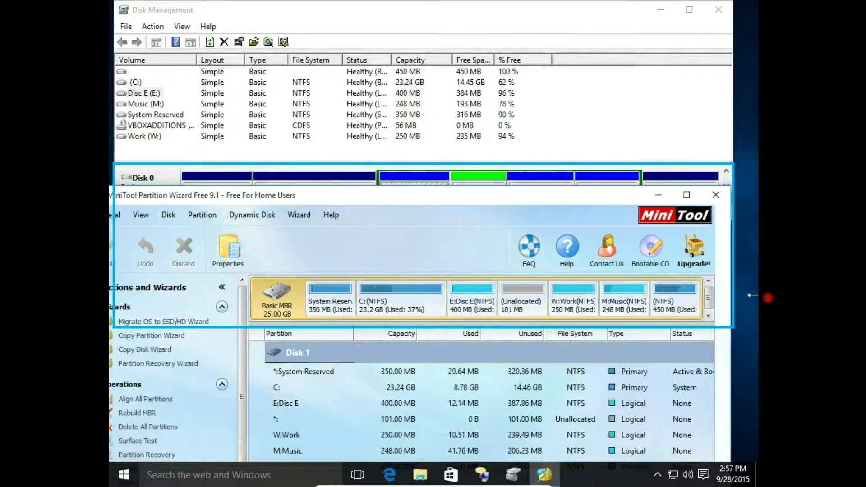
left_click(536, 185)
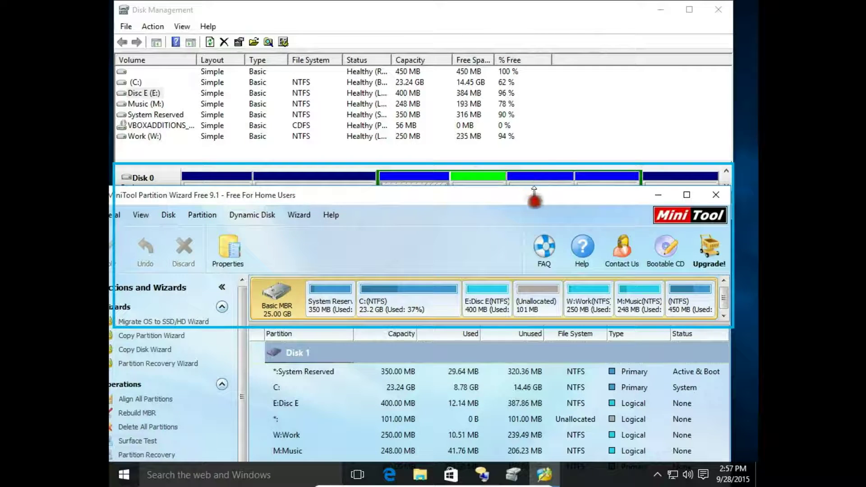
Step: Match the 101 MB unallocated space to Disk Management's 100 MB free space, then close Disk Management
left_click(497, 39)
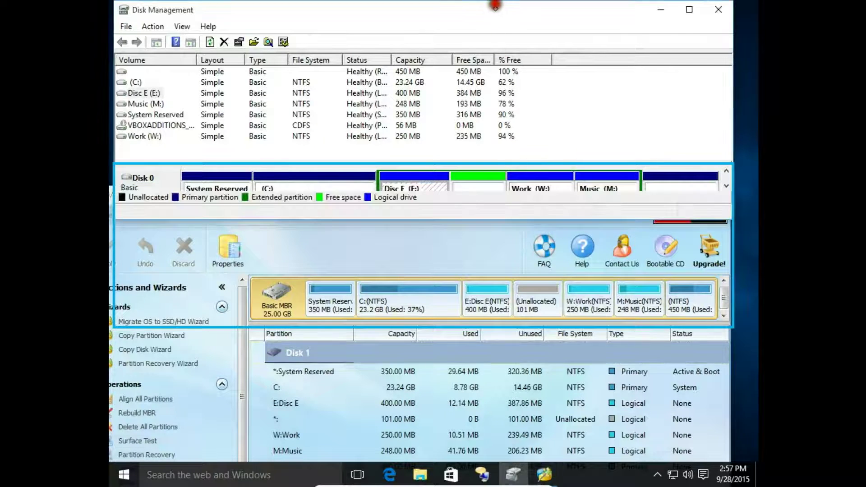
left_click_drag(492, 164, 478, 98)
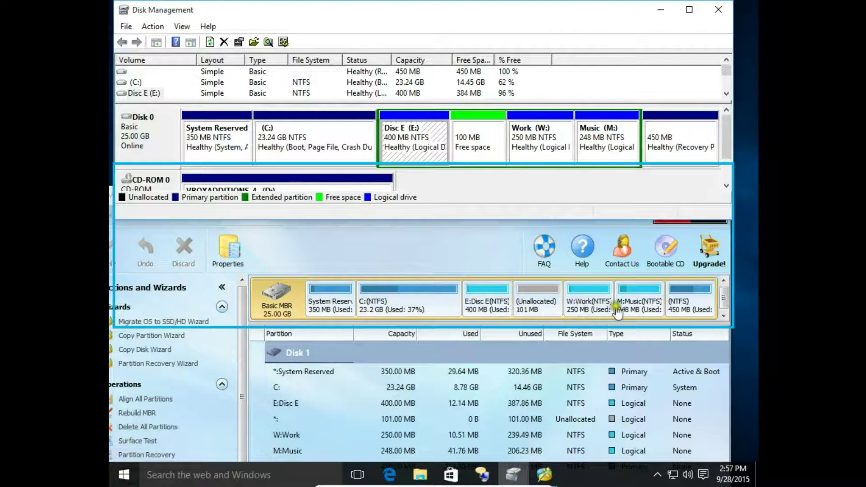
left_click(539, 311)
left_click(488, 149)
left_click(598, 310)
left_click(718, 9)
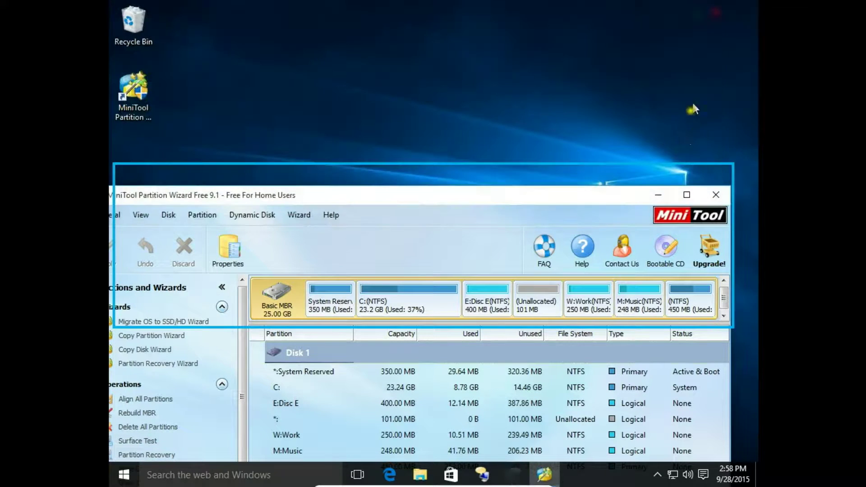
left_click(681, 196)
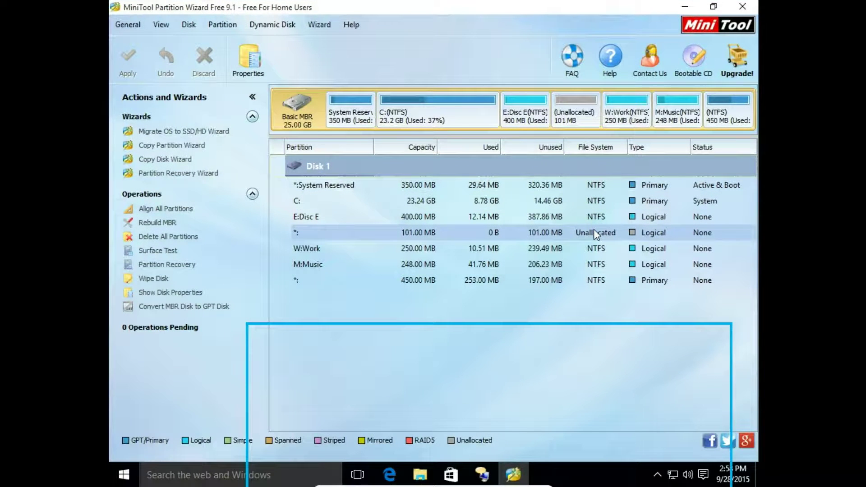
Step: Extend W:Work with all 101.00 MB of unallocated space, bringing it to 351 MB
left_click(617, 139)
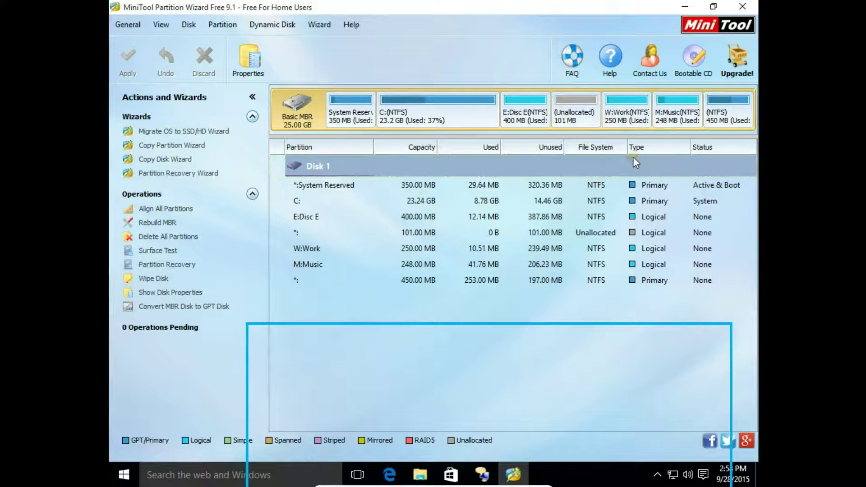
right_click(630, 117)
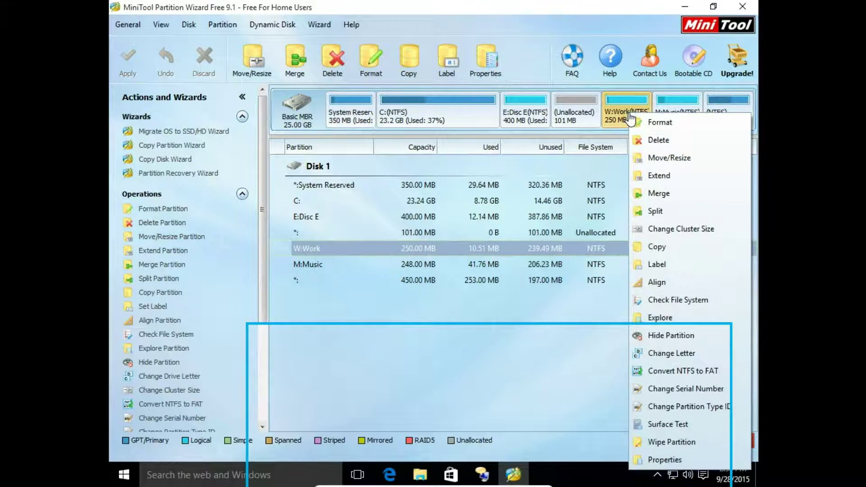
left_click(657, 177)
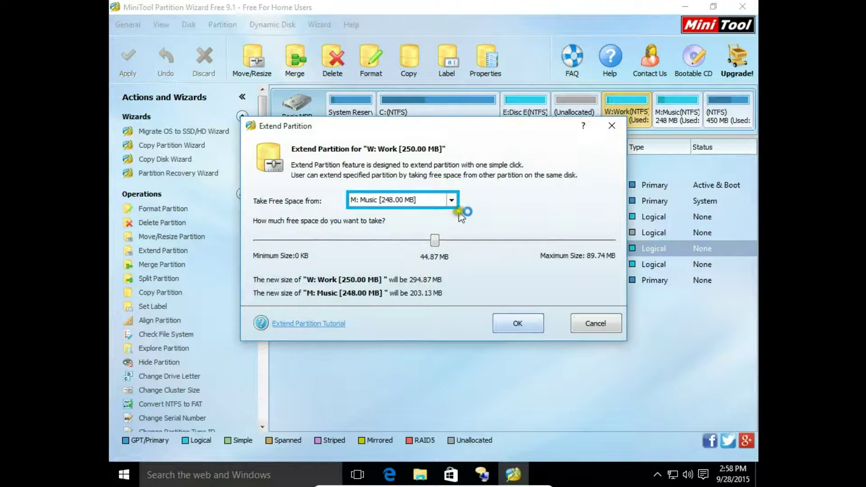
left_click(451, 200)
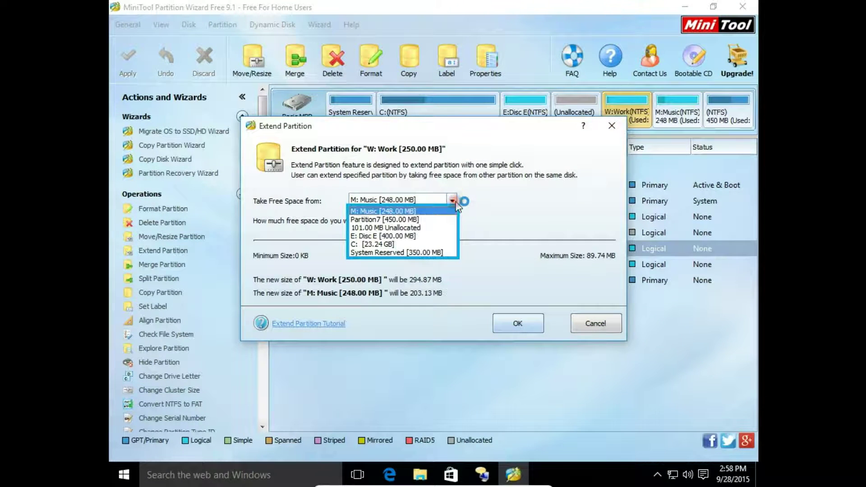
left_click(428, 228)
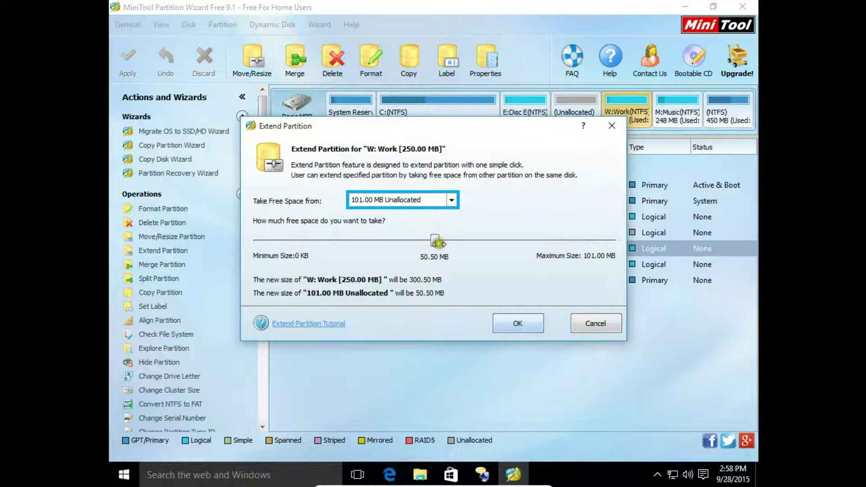
left_click_drag(434, 241, 624, 249)
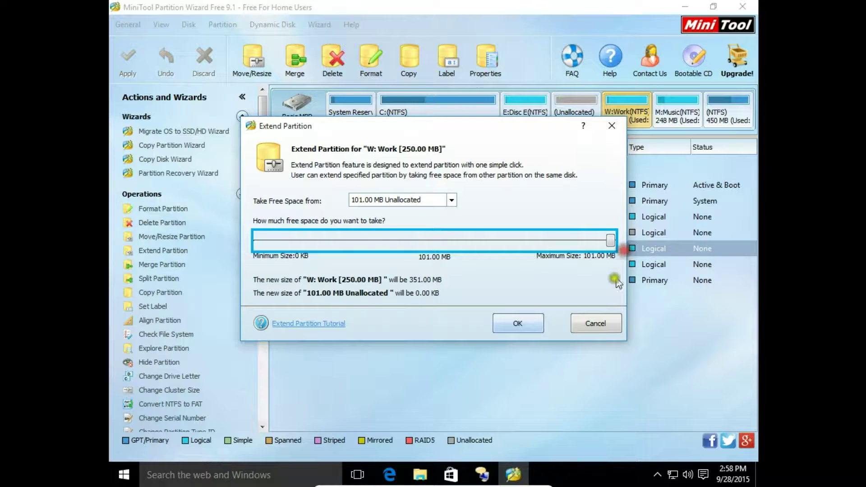
left_click(522, 323)
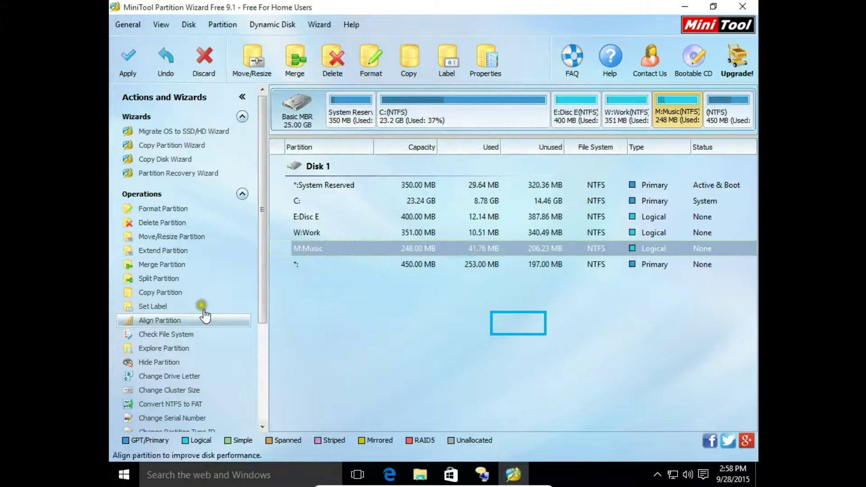
Step: Apply the pending W:Work extension, confirm with Yes, and dismiss the success message
left_click(127, 58)
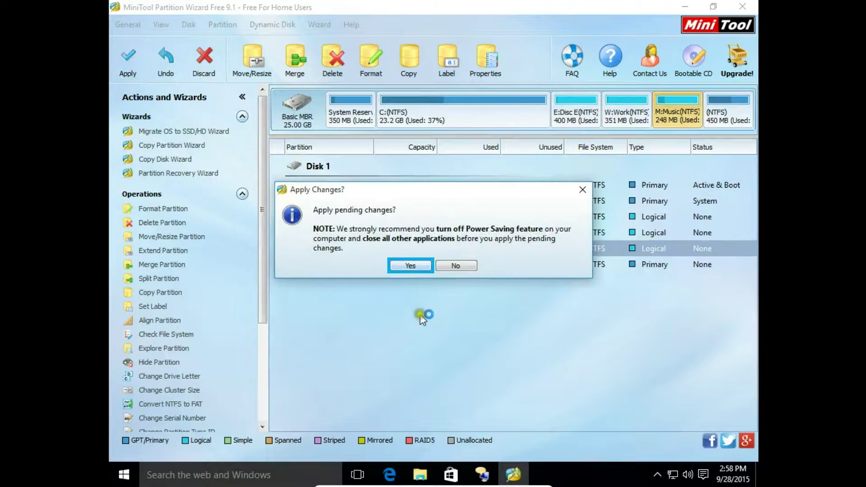
left_click(408, 267)
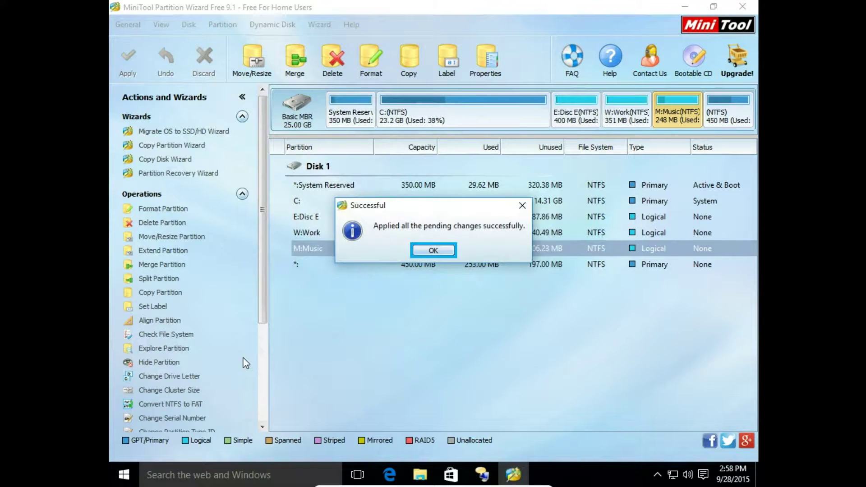
left_click(433, 251)
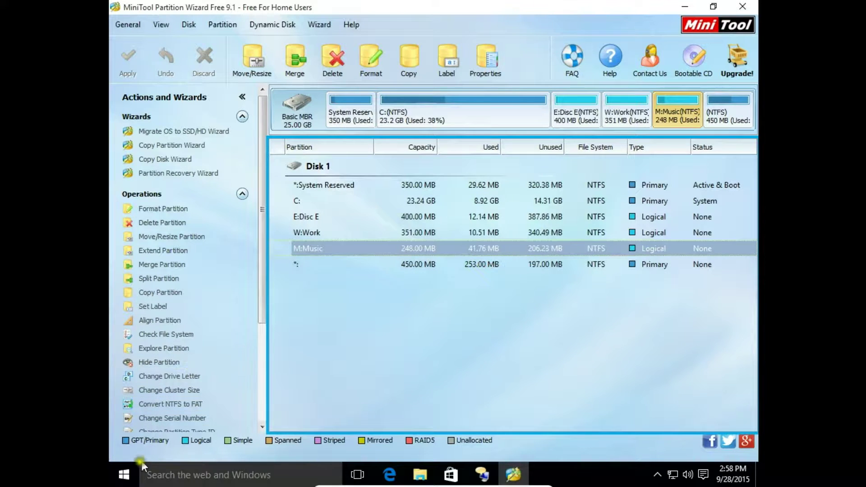
Step: Reopen Disk Management and select Work (W:) to confirm it is now 351 MB NTFS
right_click(132, 474)
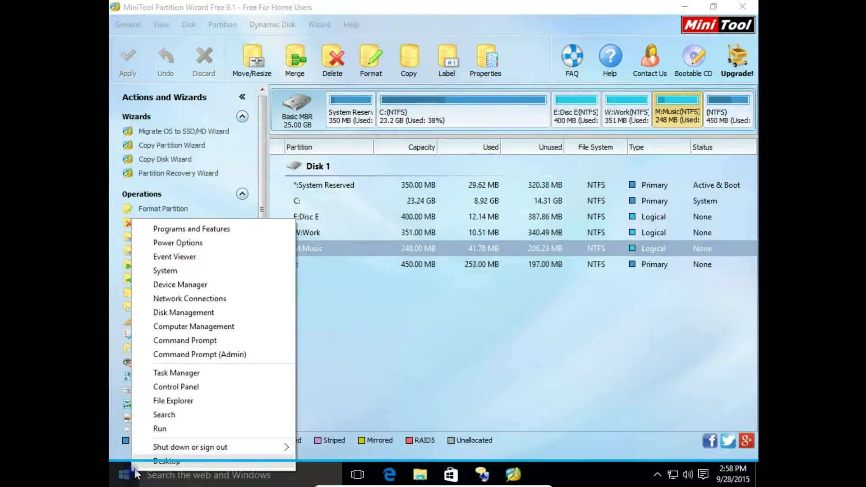
left_click(205, 313)
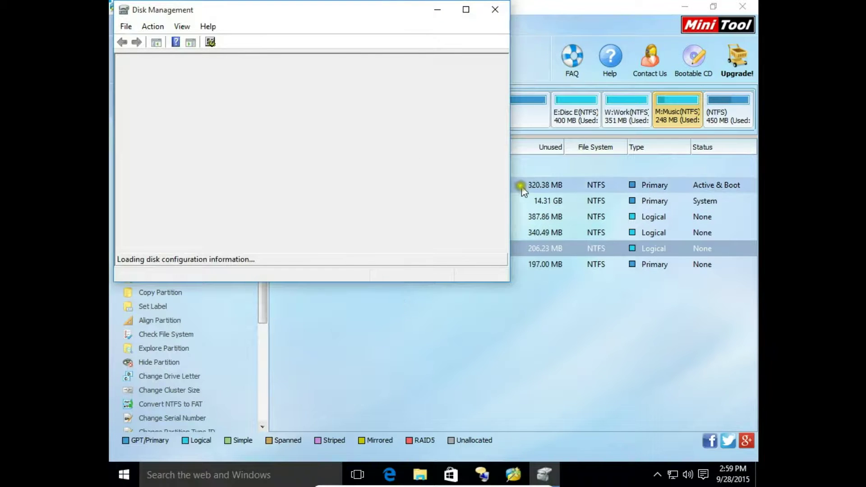
left_click_drag(511, 183, 707, 183)
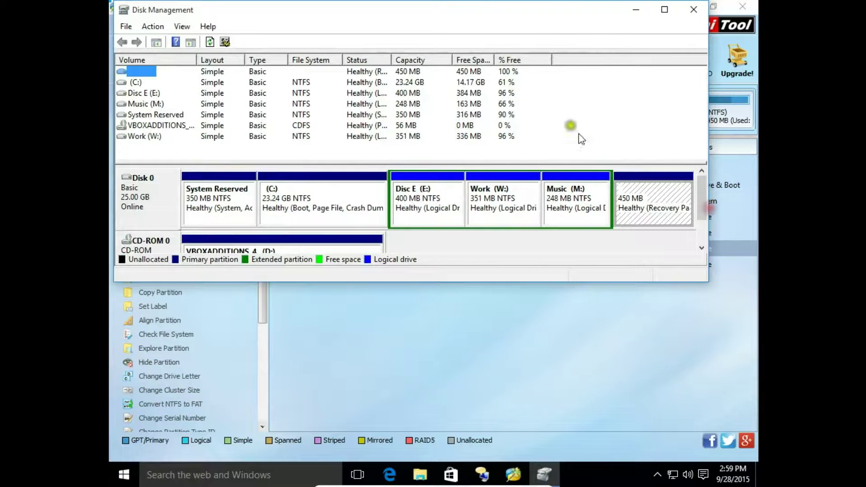
left_click_drag(527, 18, 539, 183)
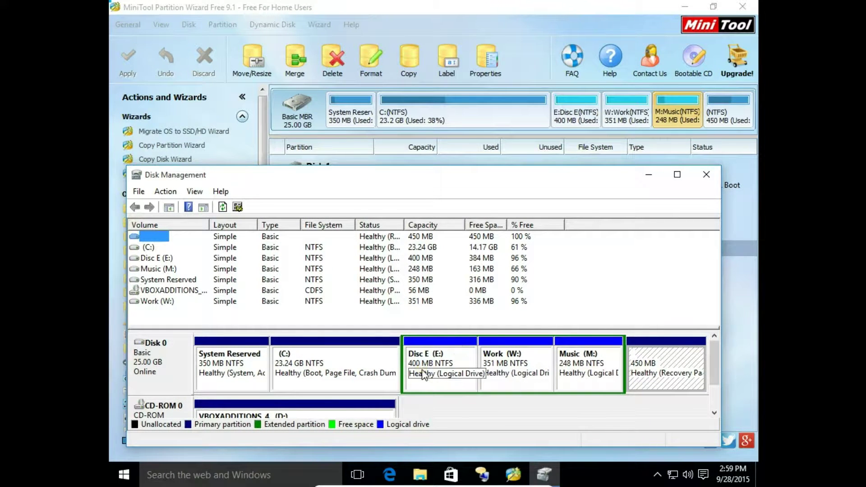
left_click(516, 371)
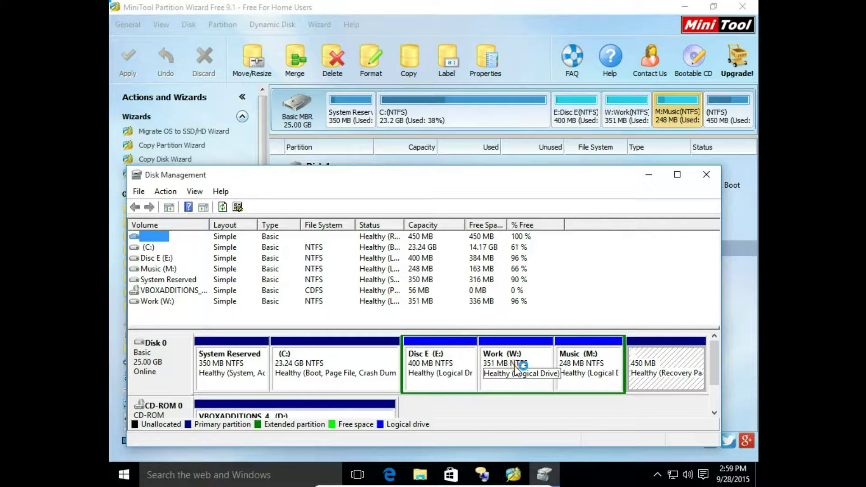